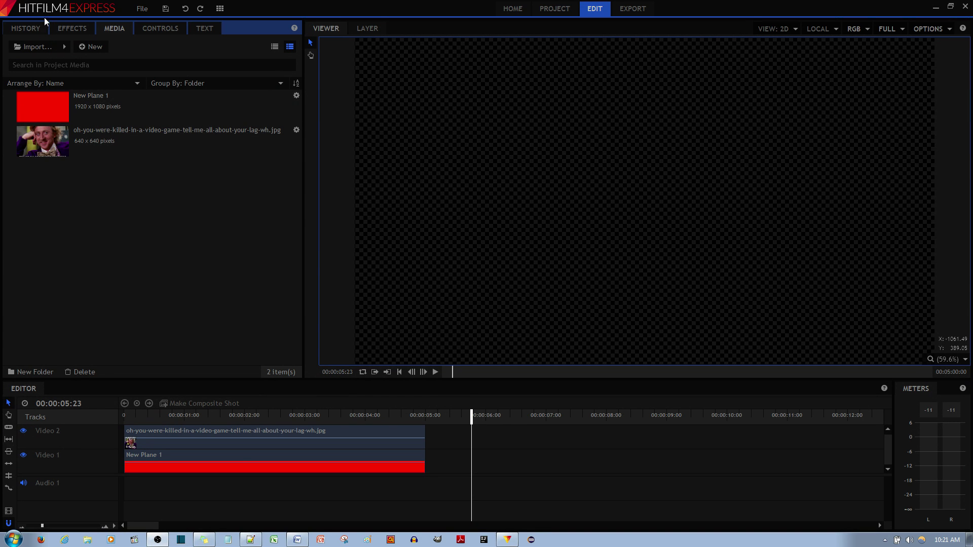
Import the Zalza Lil' Fighter MP3 from Sound > Chocolate Chip Tunes into HitFilm's media
{"action": "left_click", "coordinate": [35, 48]}
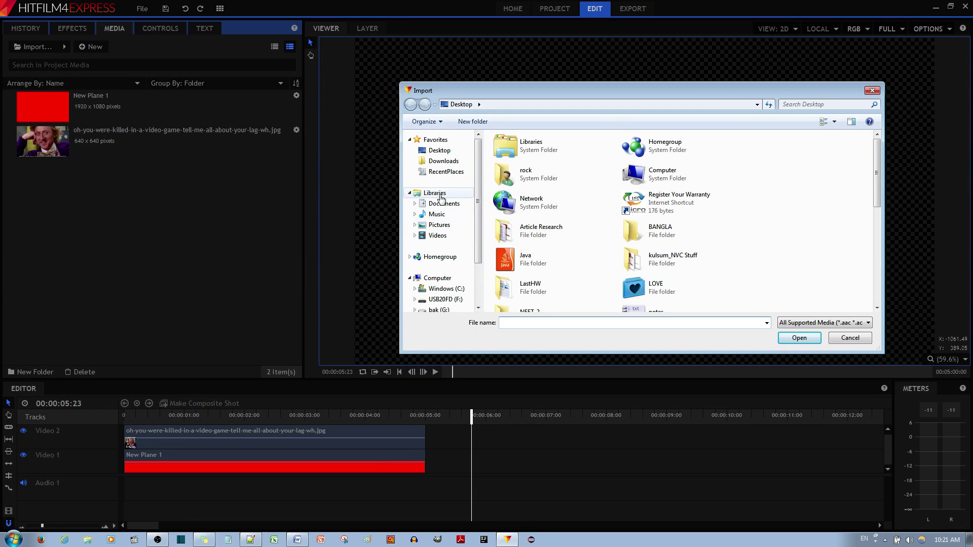
{"action": "left_click", "coordinate": [794, 261]}
{"action": "key", "text": "s"}
{"action": "key", "text": "s"}
{"action": "key", "text": "s"}
{"action": "key", "text": "Return"}
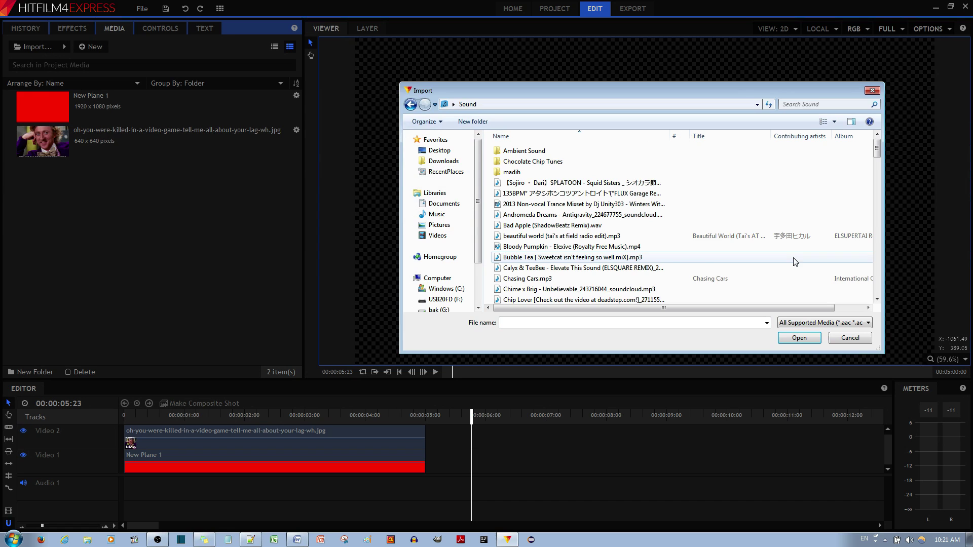
{"action": "double_click", "coordinate": [530, 161]}
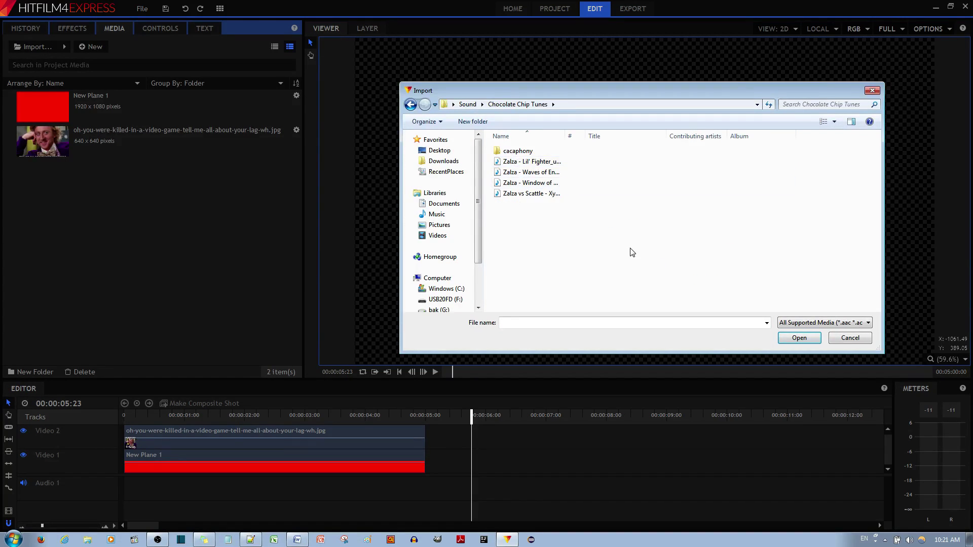
{"action": "mouse_move", "coordinate": [532, 162]}
{"action": "left_mouse_down"}
{"action": "mouse_move", "coordinate": [334, 228]}
{"action": "mouse_move", "coordinate": [140, 272]}
{"action": "left_mouse_up"}
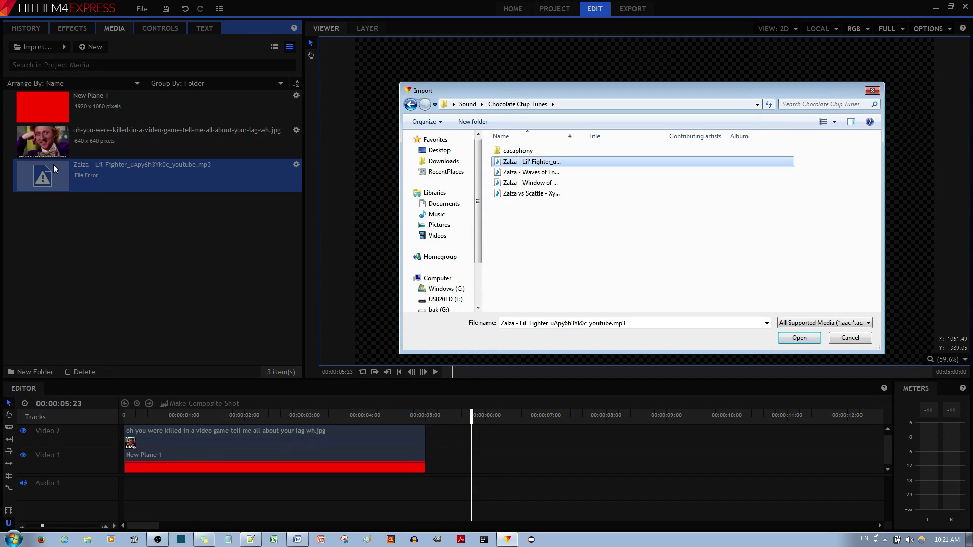
{"action": "left_click", "coordinate": [112, 178]}
Try the MP3 on Audio 1, then delete the broken Zalza entry from the media list
{"action": "left_click", "coordinate": [850, 337]}
{"action": "left_click_drag", "start_coordinate": [156, 180], "coordinate": [136, 492]}
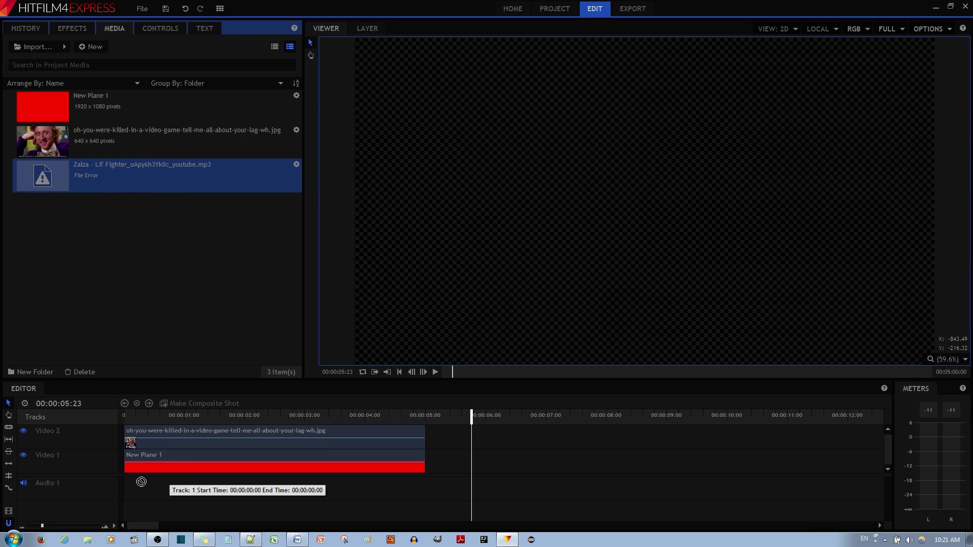
{"action": "left_click", "coordinate": [139, 266]}
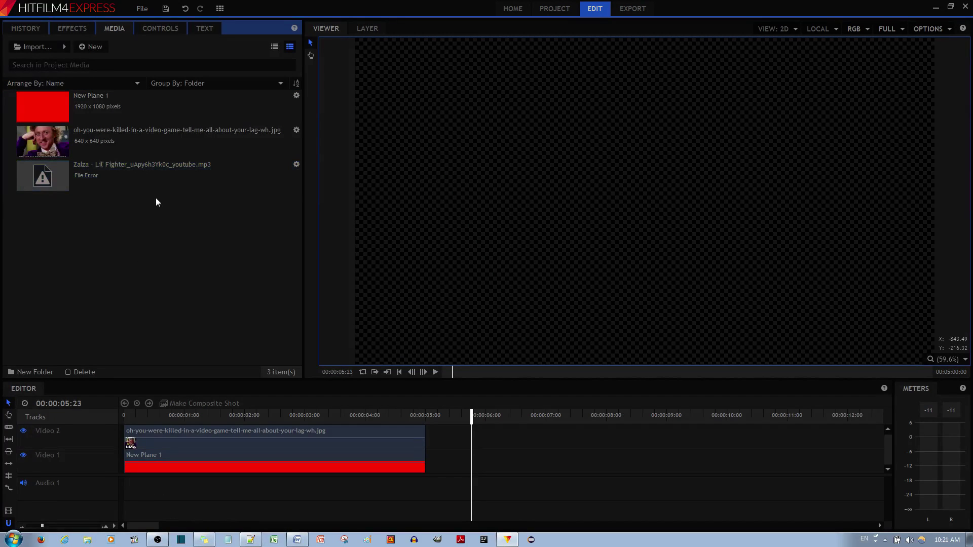
{"action": "key", "text": "Delete"}
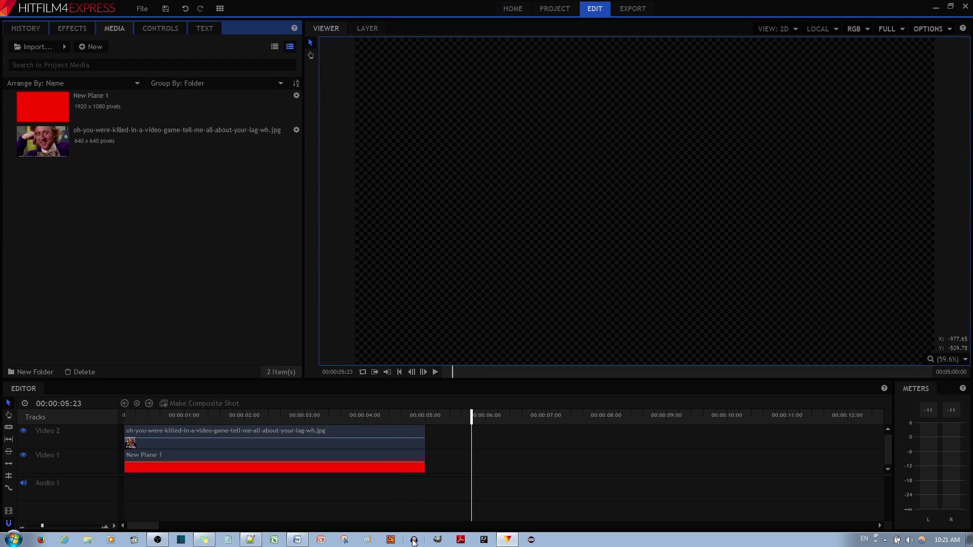
Launch Audacity, dismiss its welcome, and open Sound > Chocolate Chip Tunes in Explorer
{"action": "left_click", "coordinate": [413, 541]}
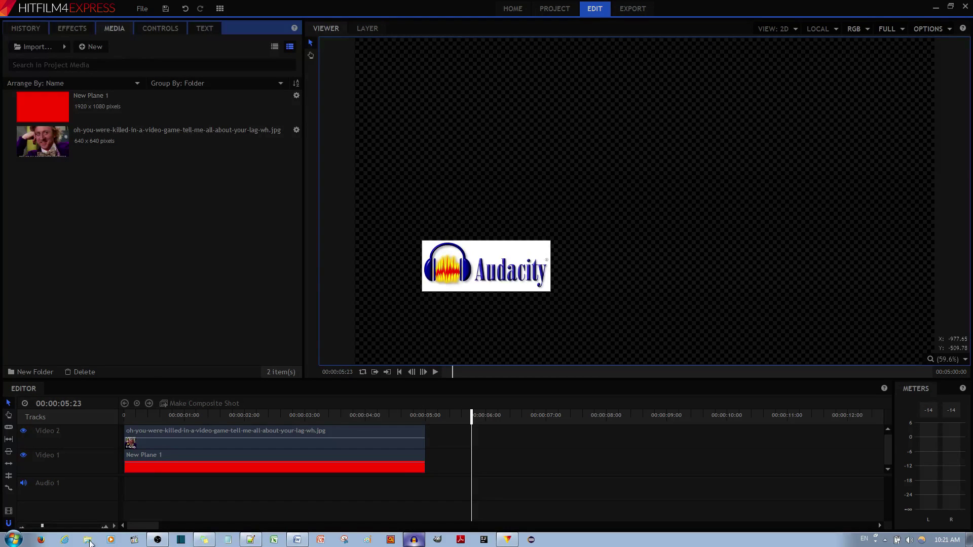
{"action": "right_click", "coordinate": [89, 542]}
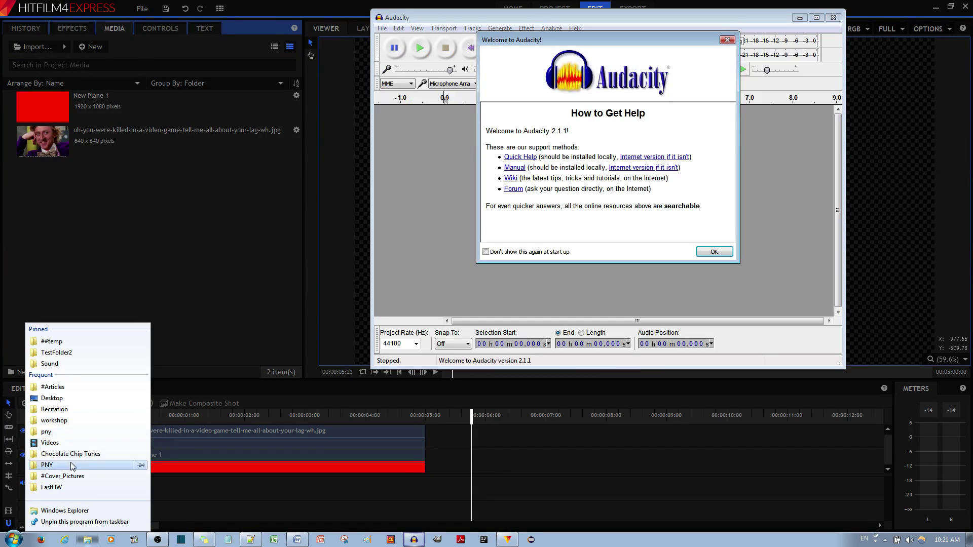
{"action": "left_click", "coordinate": [72, 364]}
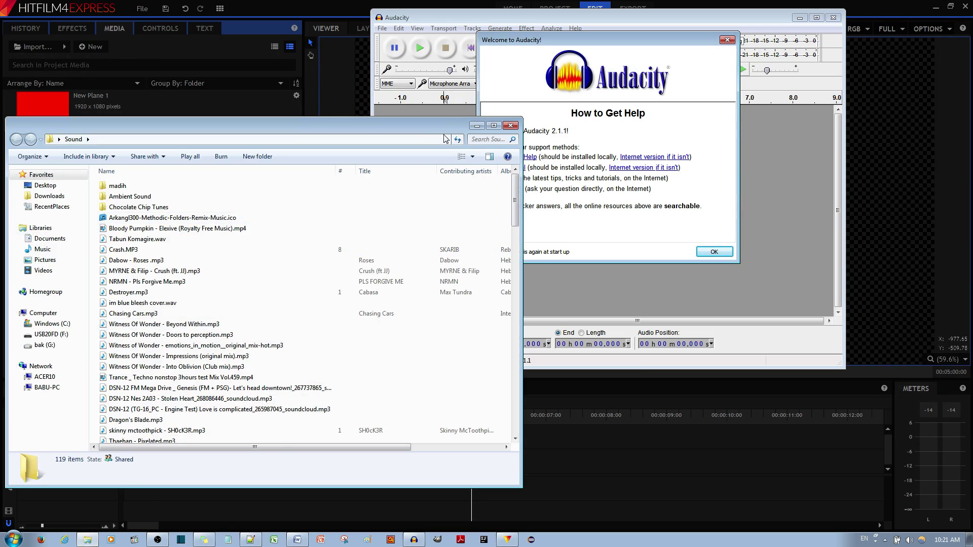
{"action": "left_click_drag", "start_coordinate": [445, 139], "coordinate": [461, 109]}
{"action": "left_click", "coordinate": [714, 251]}
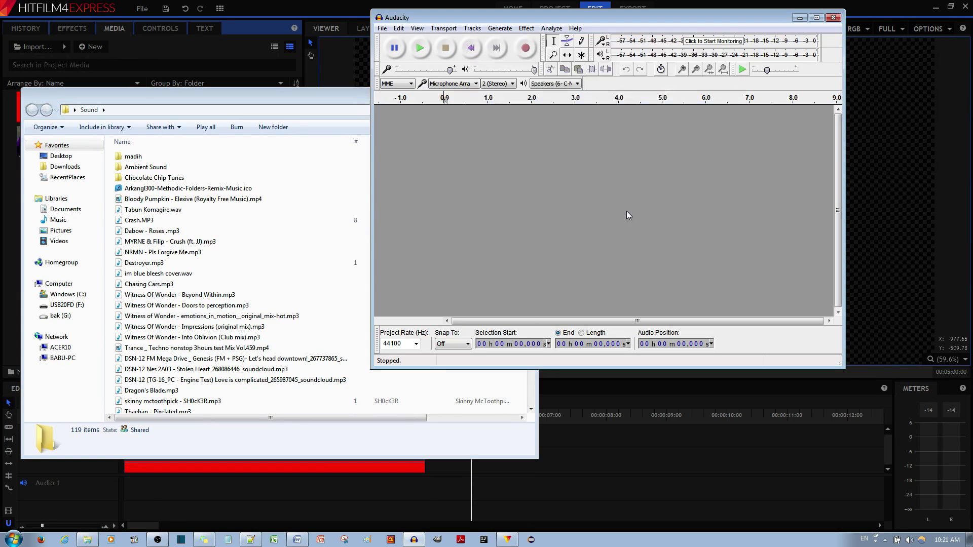
{"action": "double_click", "coordinate": [191, 176]}
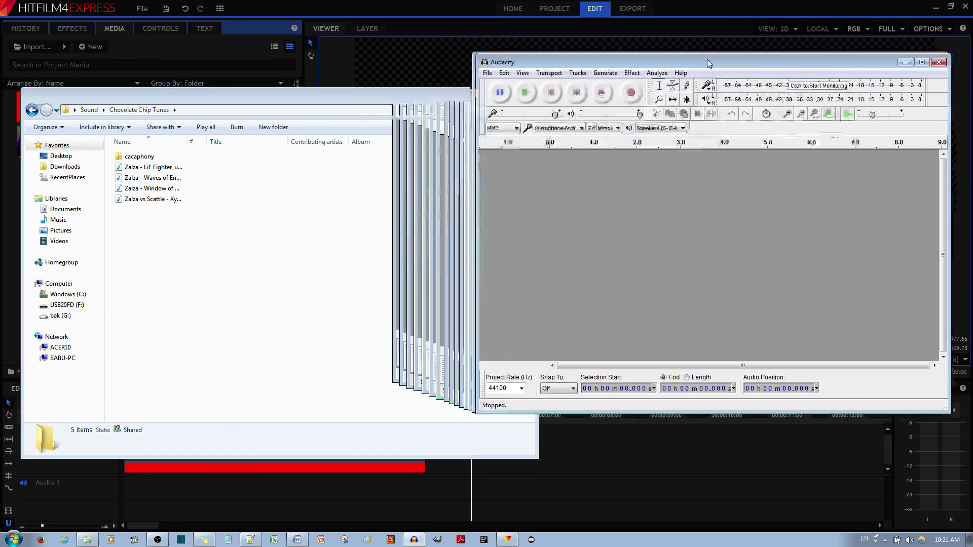
Drag the Lil' Fighter MP3 into Audacity so its waveform appears as a track
{"action": "left_click_drag", "start_coordinate": [599, 18], "coordinate": [749, 86]}
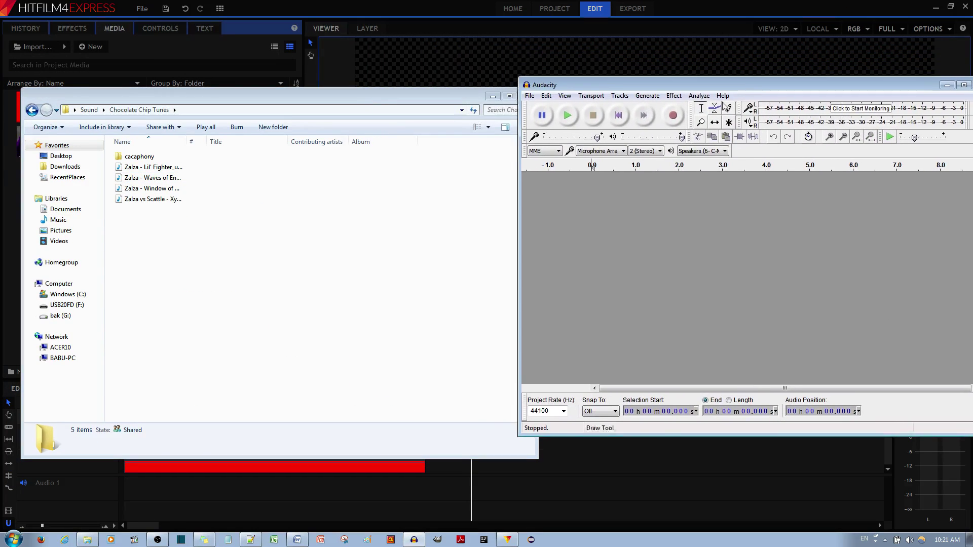
{"action": "left_click_drag", "start_coordinate": [152, 166], "coordinate": [616, 225]}
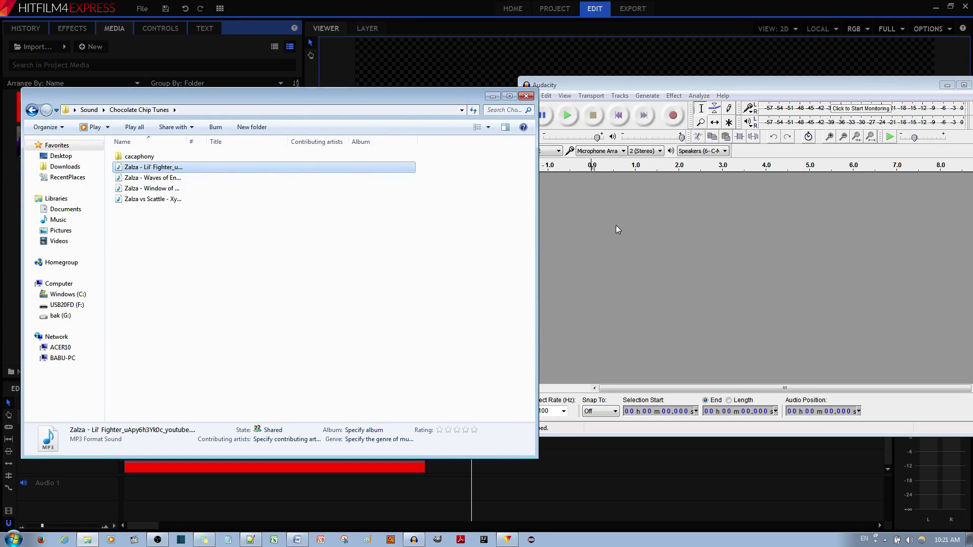
{"action": "left_click_drag", "start_coordinate": [638, 87], "coordinate": [492, 106]}
Export the audio to the Desktop as 'Zalza - Lil' Fighter_fixed.mp3' and save
{"action": "left_click", "coordinate": [383, 114]}
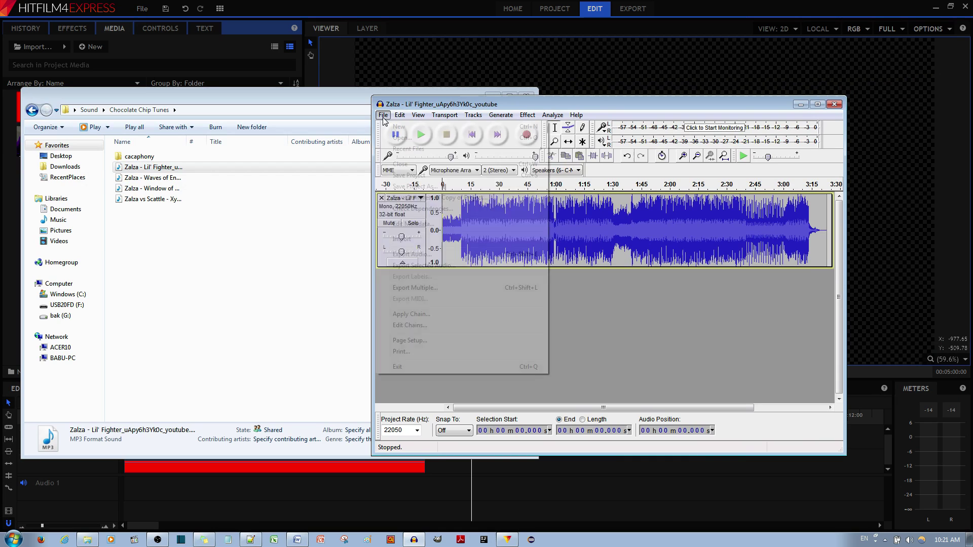
{"action": "left_click", "coordinate": [417, 255]}
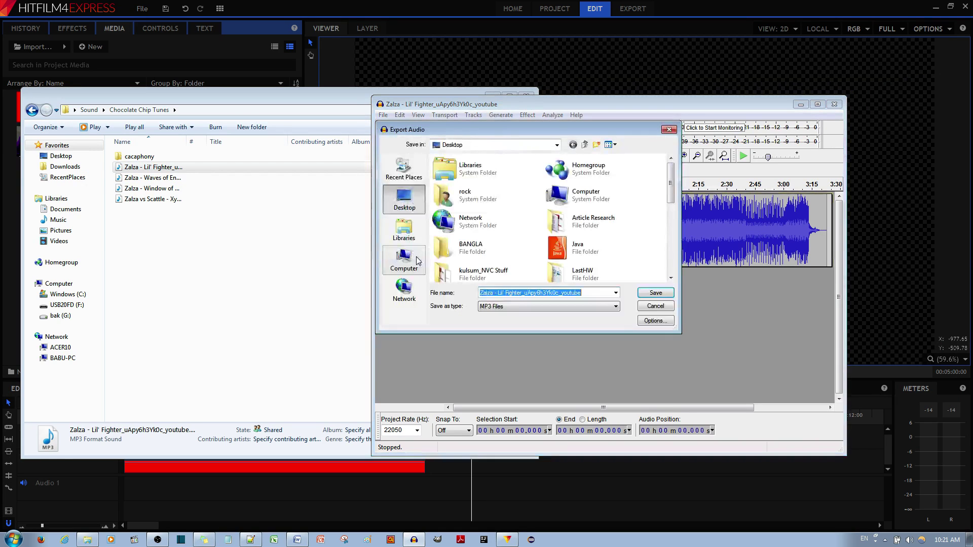
{"action": "mouse_move", "coordinate": [505, 292]}
{"action": "left_mouse_down"}
{"action": "mouse_move", "coordinate": [562, 292]}
{"action": "mouse_move", "coordinate": [524, 293]}
{"action": "left_mouse_up"}
{"action": "left_click", "coordinate": [593, 293]}
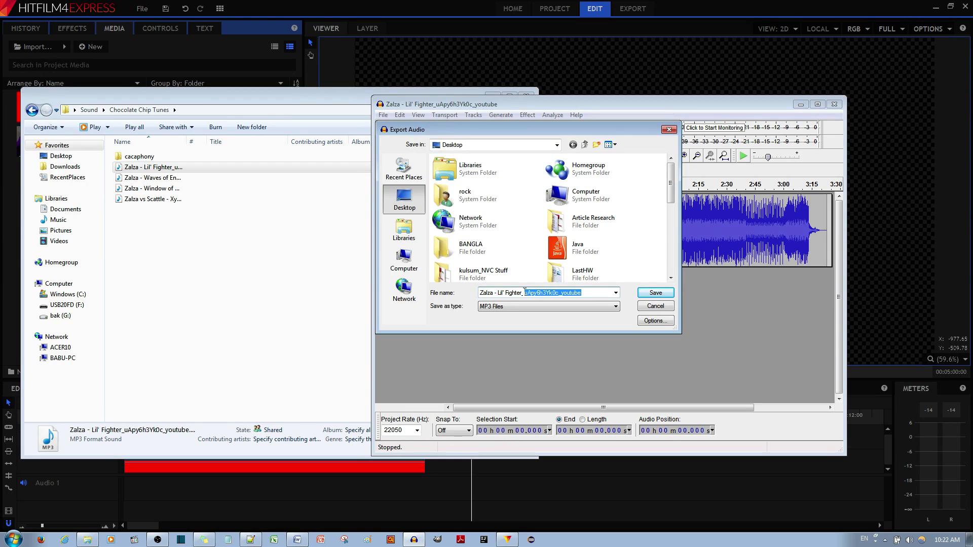
{"action": "type", "text": "fixed"}
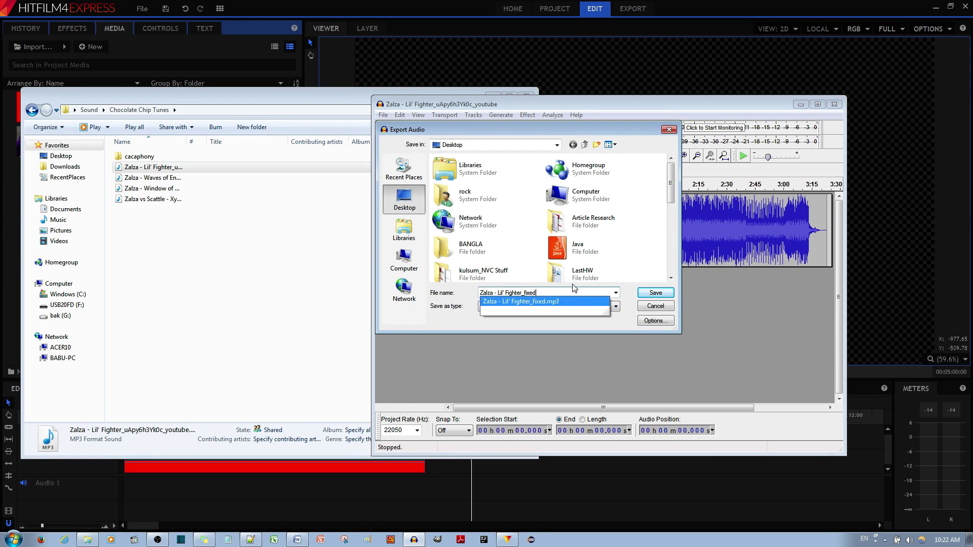
{"action": "left_click", "coordinate": [627, 296]}
{"action": "left_click", "coordinate": [654, 294]}
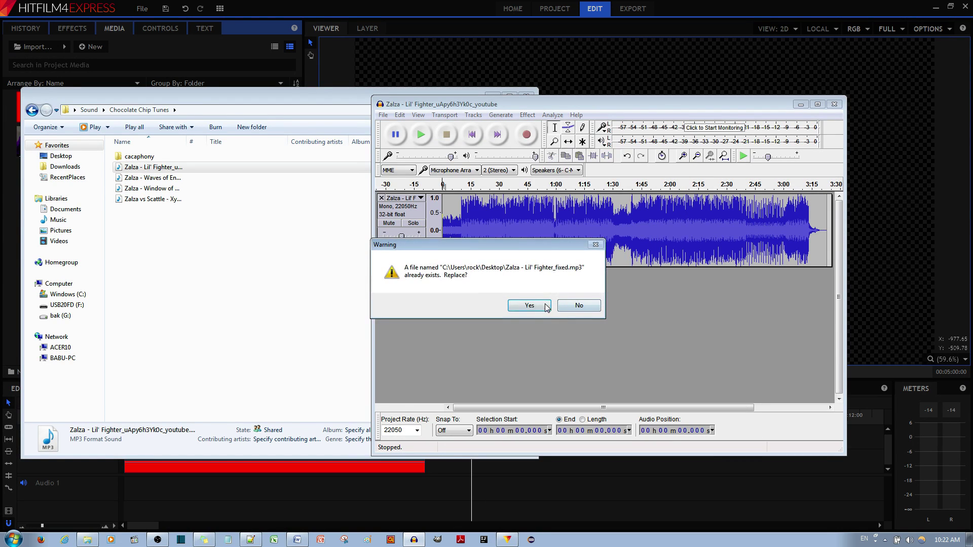
Confirm the replace, remove compatible_brands, minor_version, Software and major_brand tags, and run the export
{"action": "left_click", "coordinate": [519, 304]}
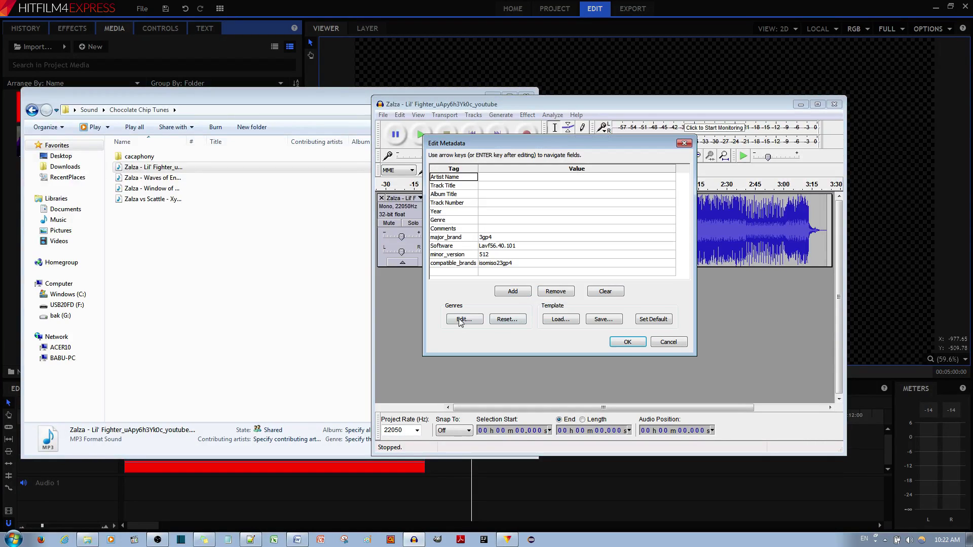
{"action": "left_click", "coordinate": [531, 265]}
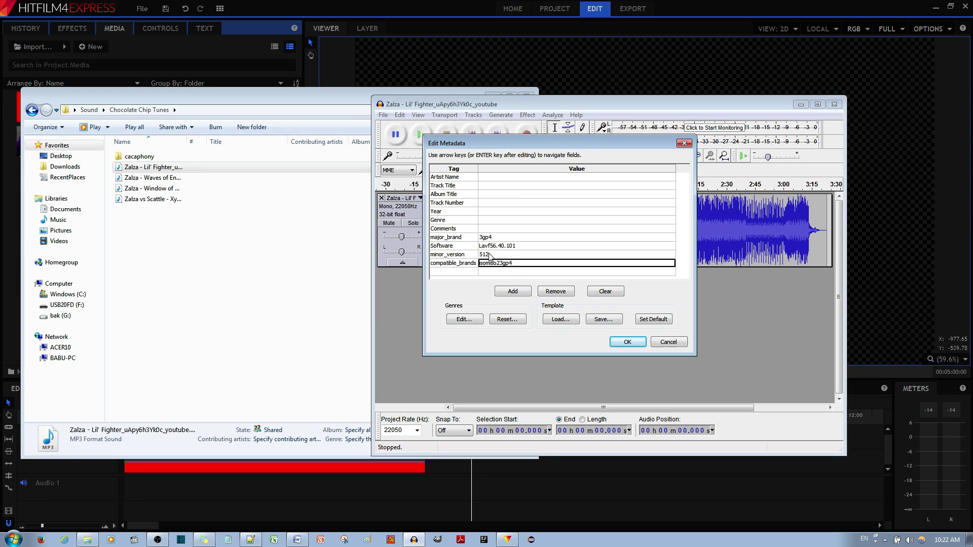
{"action": "left_click", "coordinate": [557, 297]}
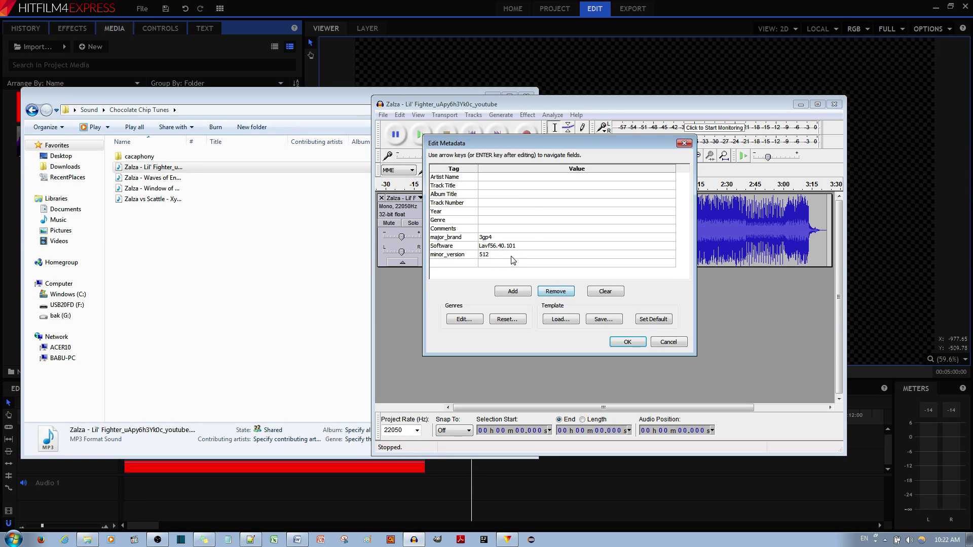
{"action": "left_click", "coordinate": [514, 258]}
{"action": "left_click", "coordinate": [556, 296]}
{"action": "left_click", "coordinate": [522, 247]}
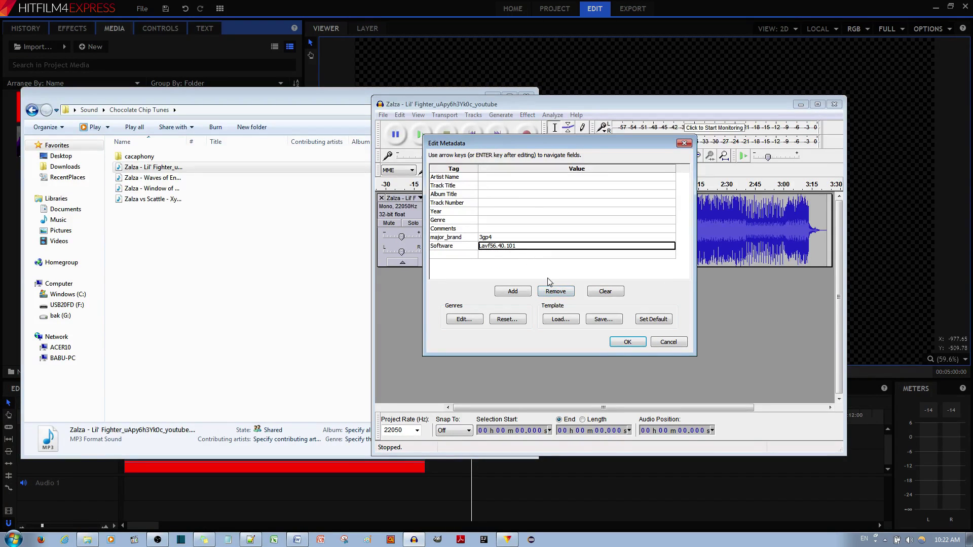
{"action": "left_click", "coordinate": [557, 293]}
{"action": "left_click", "coordinate": [516, 239]}
{"action": "left_click", "coordinate": [556, 293]}
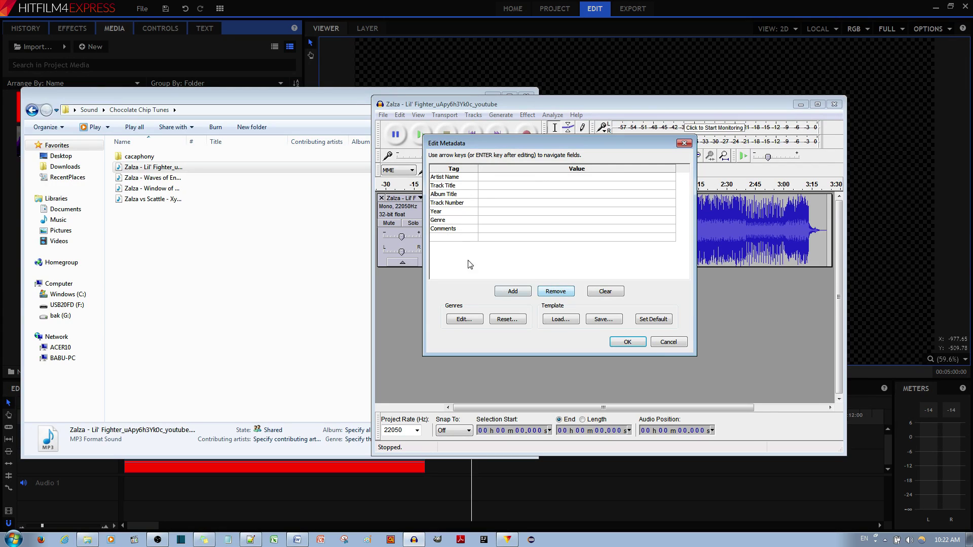
{"action": "left_click", "coordinate": [631, 341]}
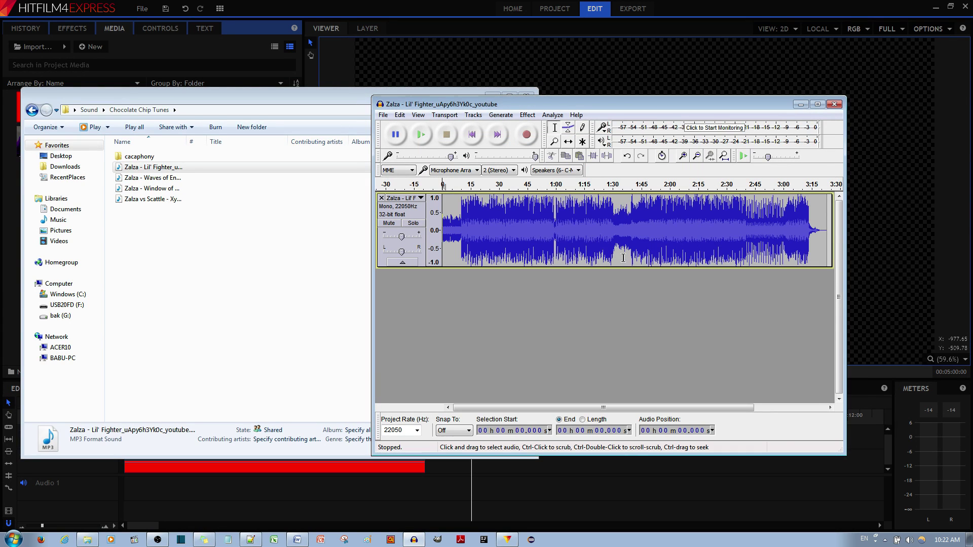
Quit Audacity without saving and jump to the last file on the Desktop in Explorer
{"action": "left_click", "coordinate": [834, 103]}
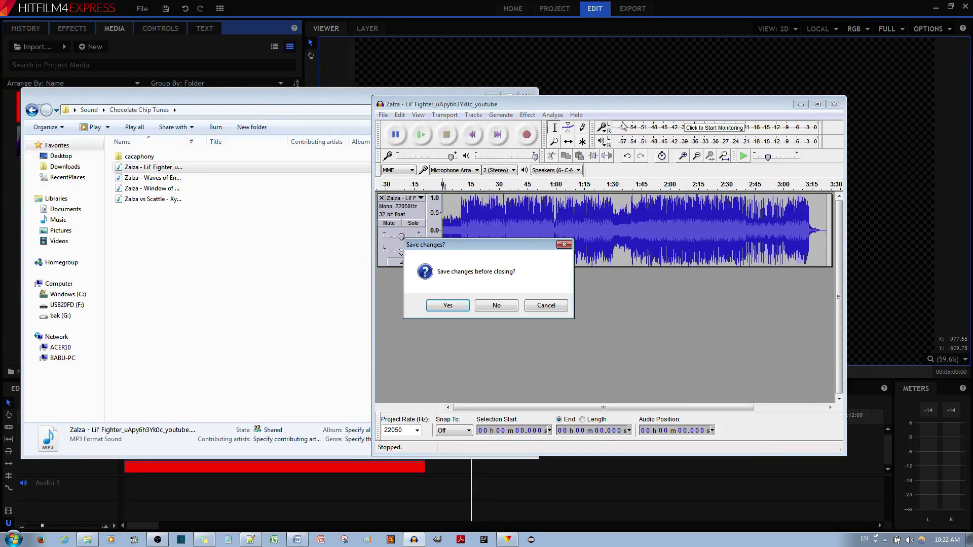
{"action": "left_click", "coordinate": [495, 305]}
{"action": "left_click", "coordinate": [402, 271]}
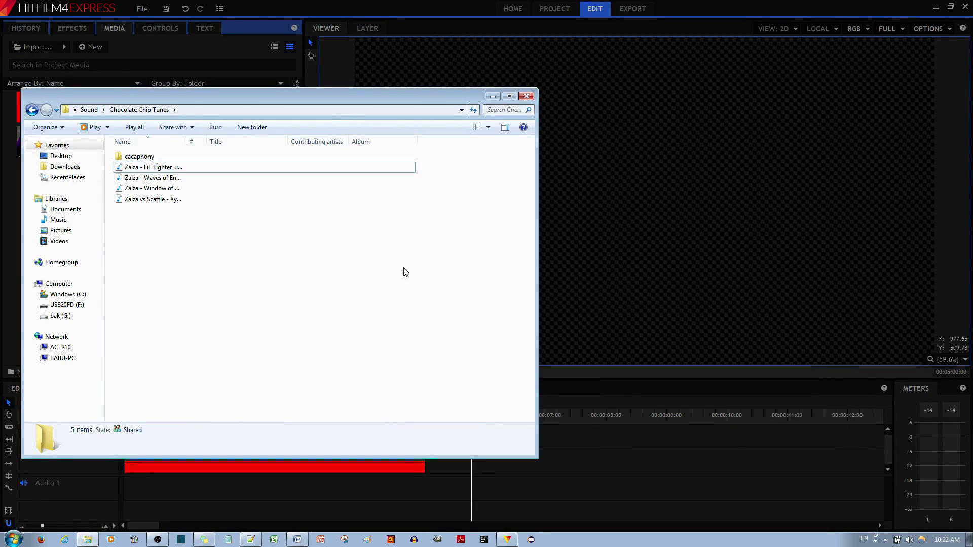
{"action": "left_click", "coordinate": [61, 156]}
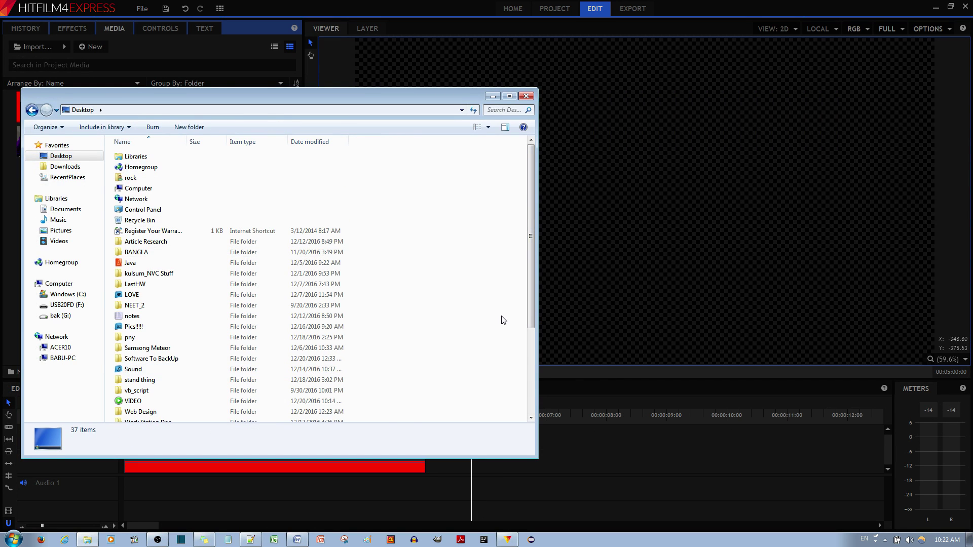
{"action": "key", "text": "End"}
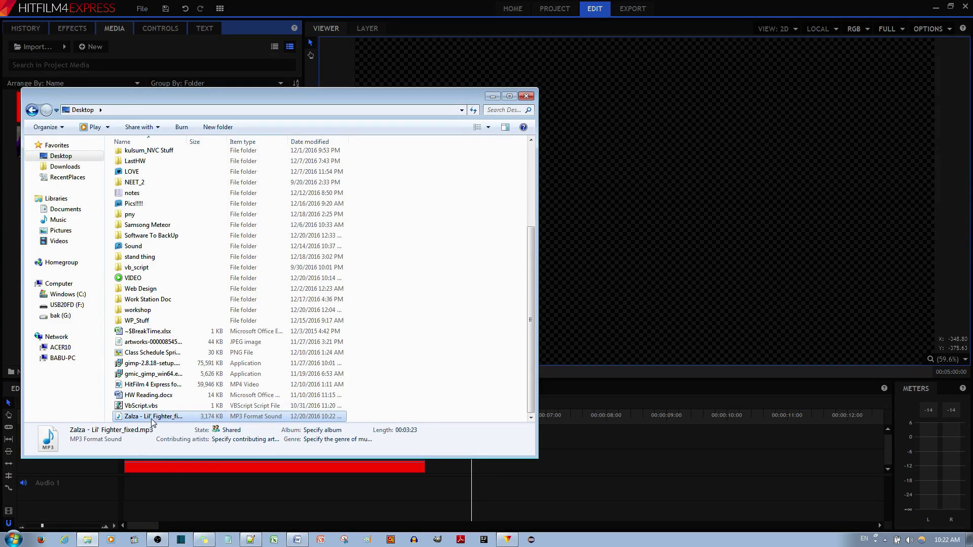
Drag Zalza - Lil' Fighter_fixed.mp3 into HitFilm's Media panel and close Explorer
{"action": "left_click_drag", "start_coordinate": [298, 103], "coordinate": [620, 87]}
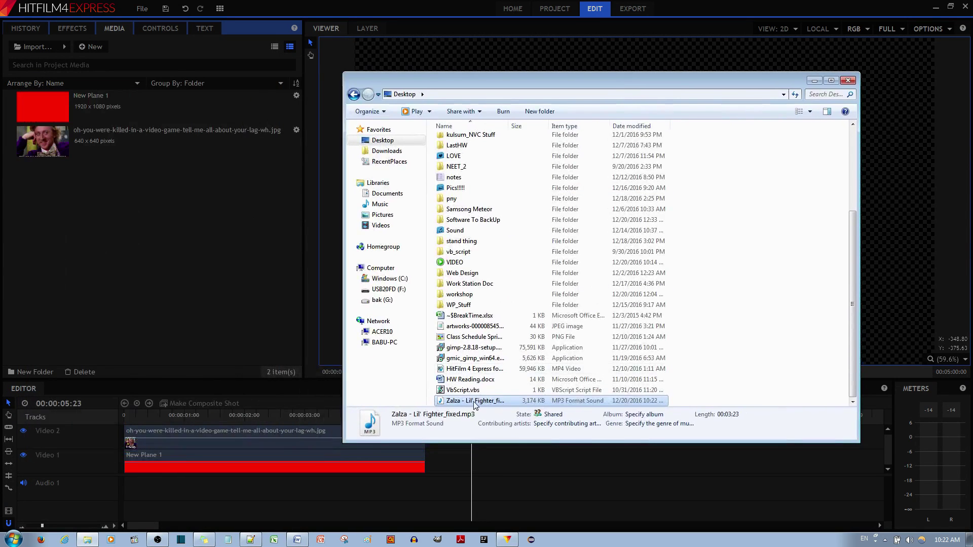
{"action": "left_click_drag", "start_coordinate": [473, 400], "coordinate": [188, 270]}
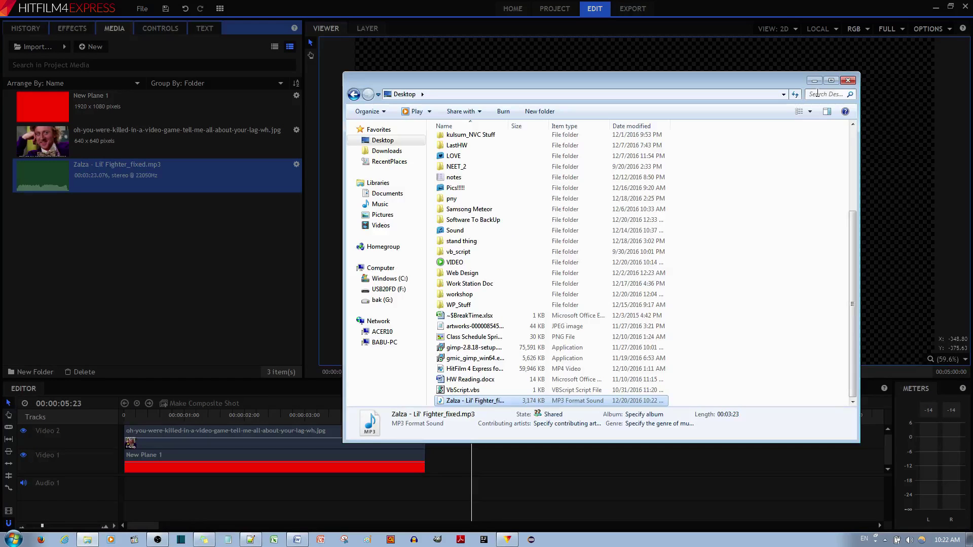
{"action": "left_click", "coordinate": [849, 80]}
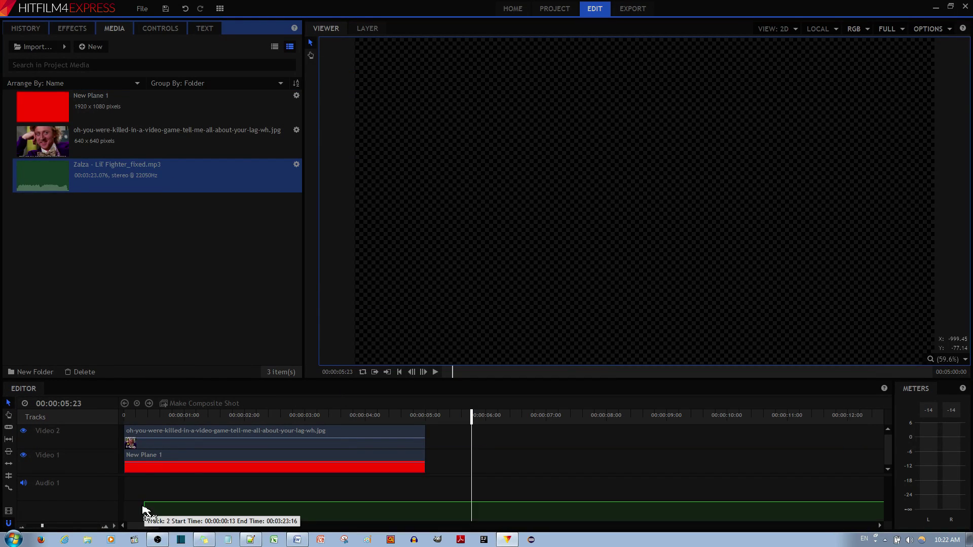
Place the fixed MP3 on Audio 1 and play the timeline from 0, then stop
{"action": "left_click_drag", "start_coordinate": [183, 259], "coordinate": [126, 496]}
{"action": "left_click_drag", "start_coordinate": [471, 415], "coordinate": [124, 415]}
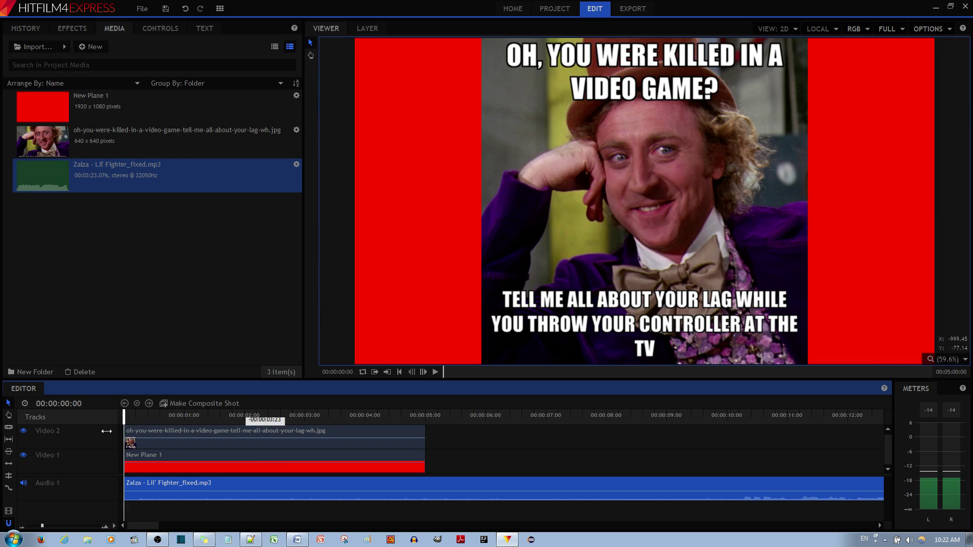
{"action": "key", "text": "space"}
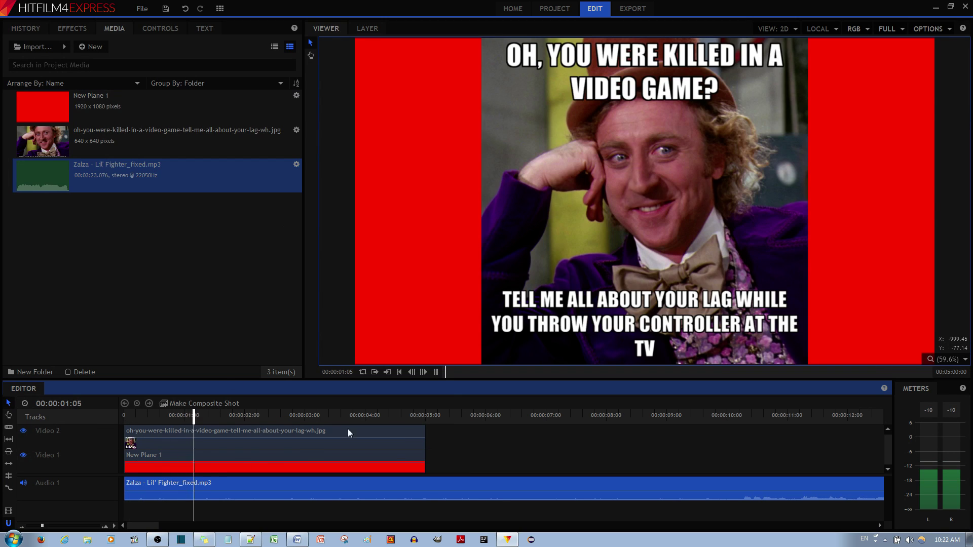
{"action": "key", "text": "space"}
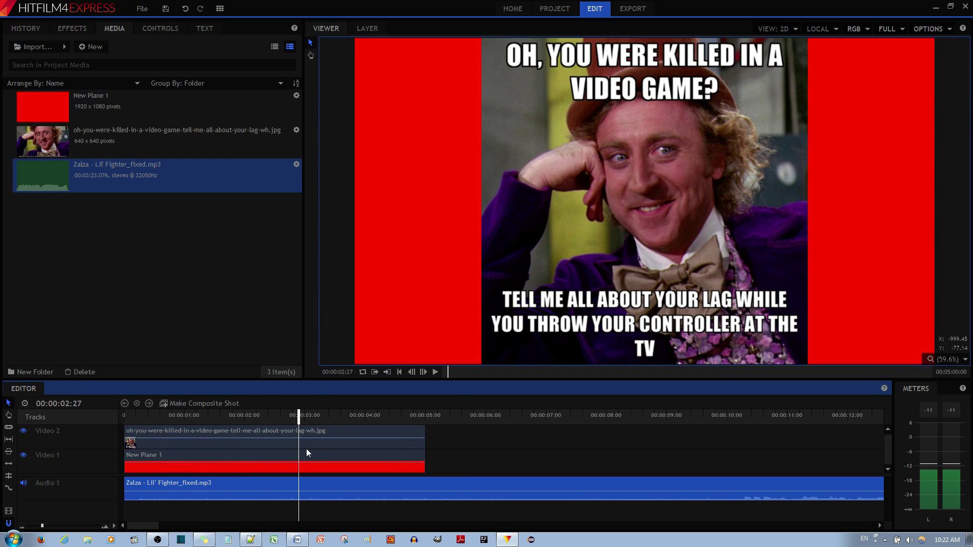